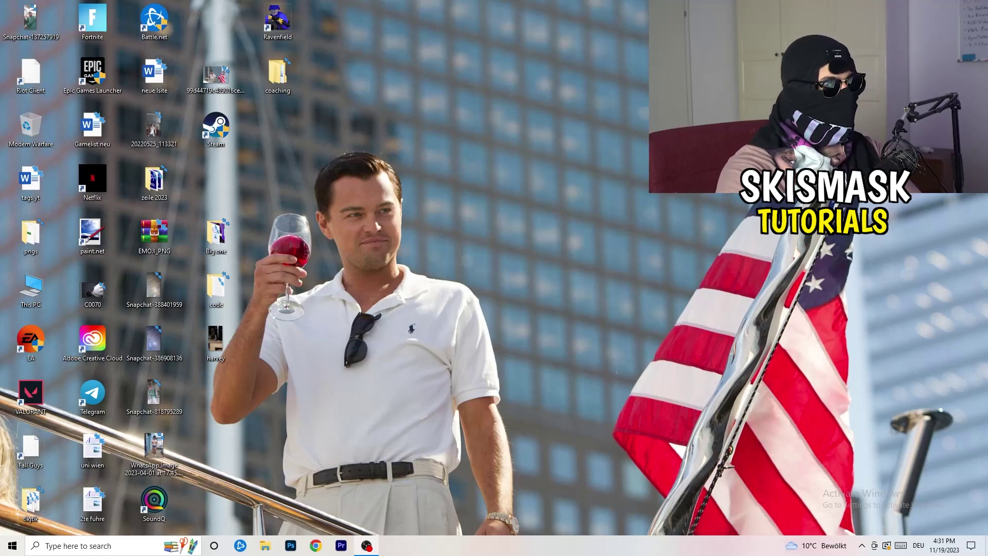
Launch NVIDIA Control Panel from the desktop menu and open Customize on the Change Resolution page.
right_click(530, 184)
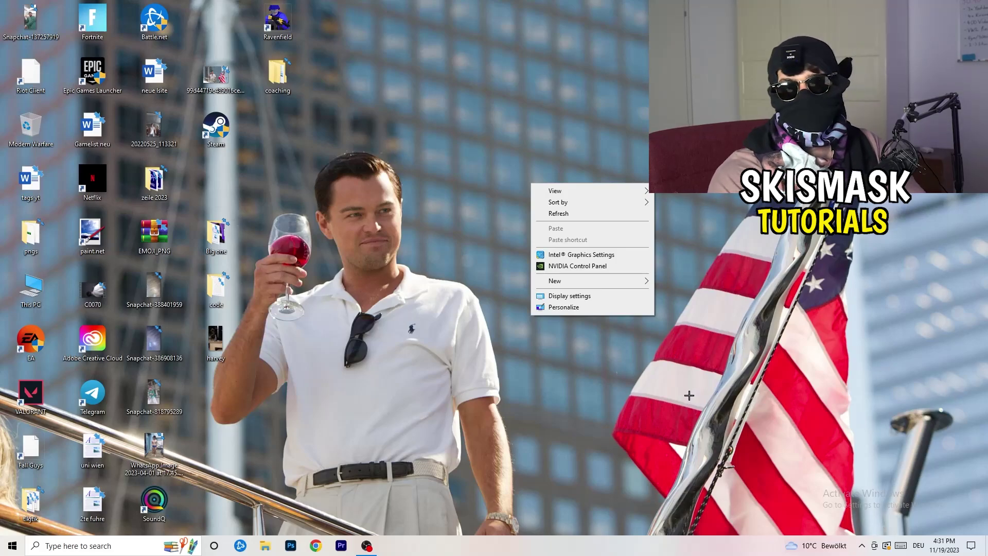
click(576, 266)
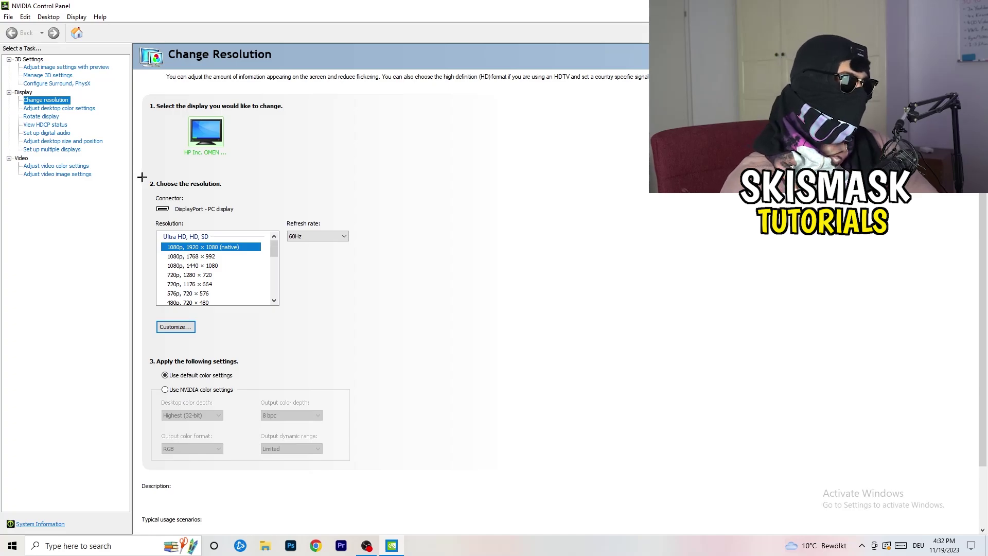
click(187, 327)
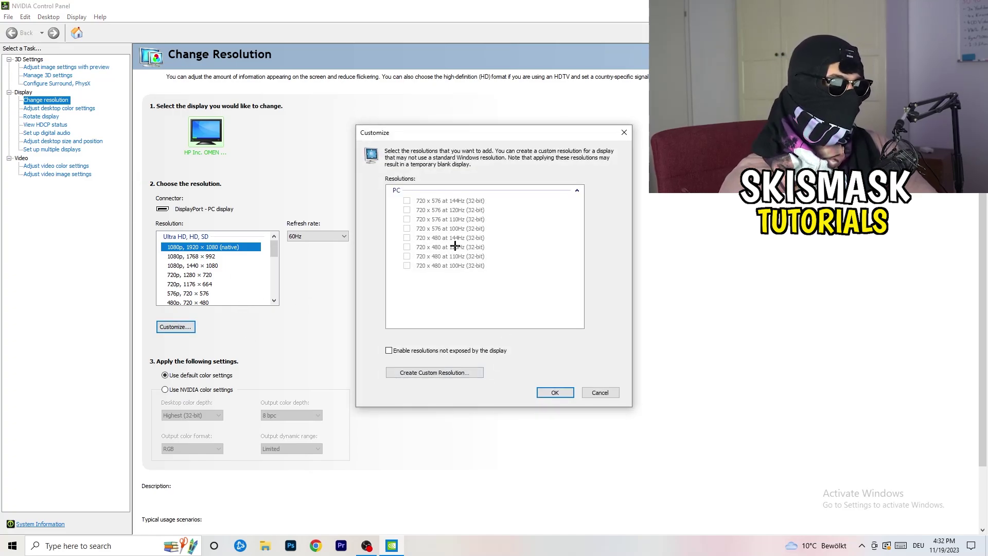
Create a new custom resolution of 1440 horizontal pixels by 1040 vertical lines.
click(452, 372)
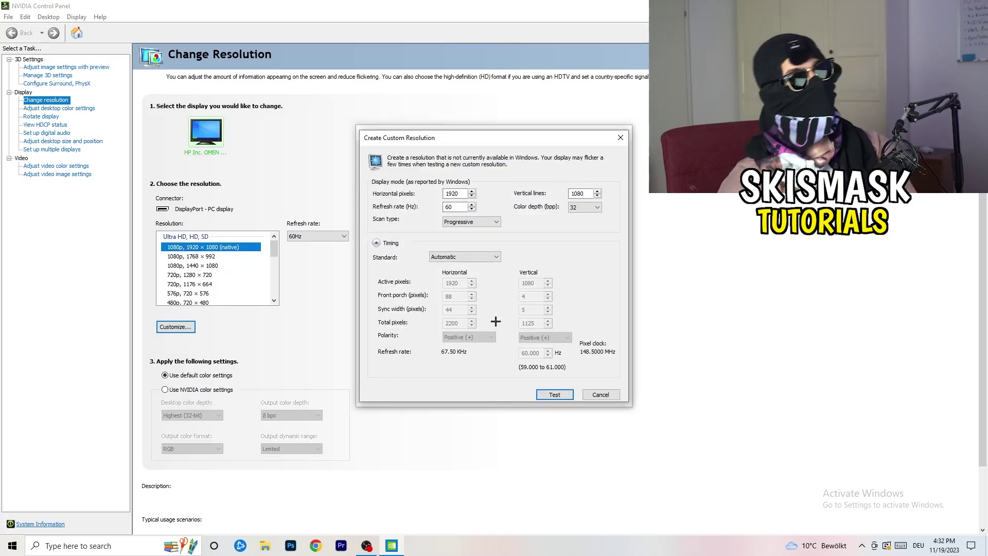
double_click(461, 194)
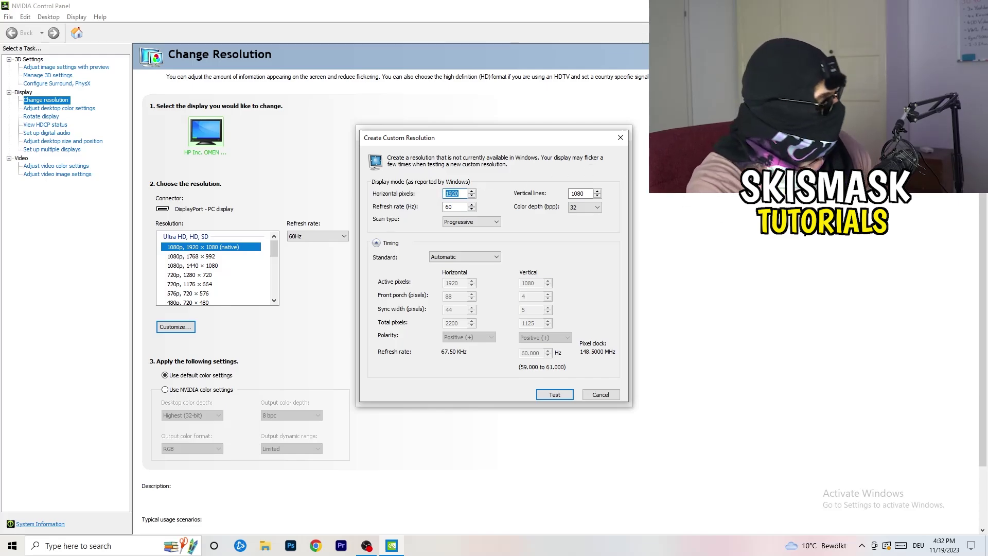
text(1140)
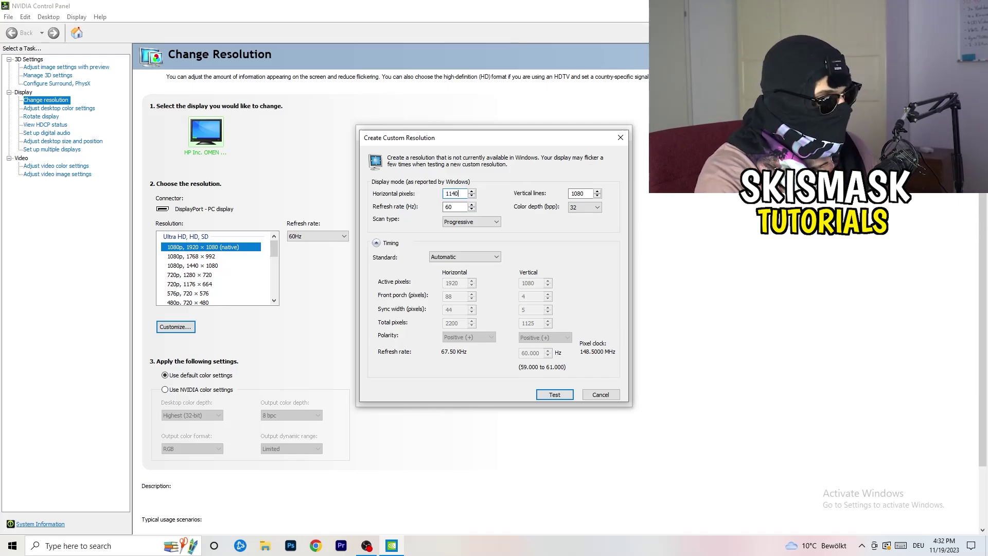
key(BackSpace)
key(BackSpace)
key(BackSpace)
text(4)
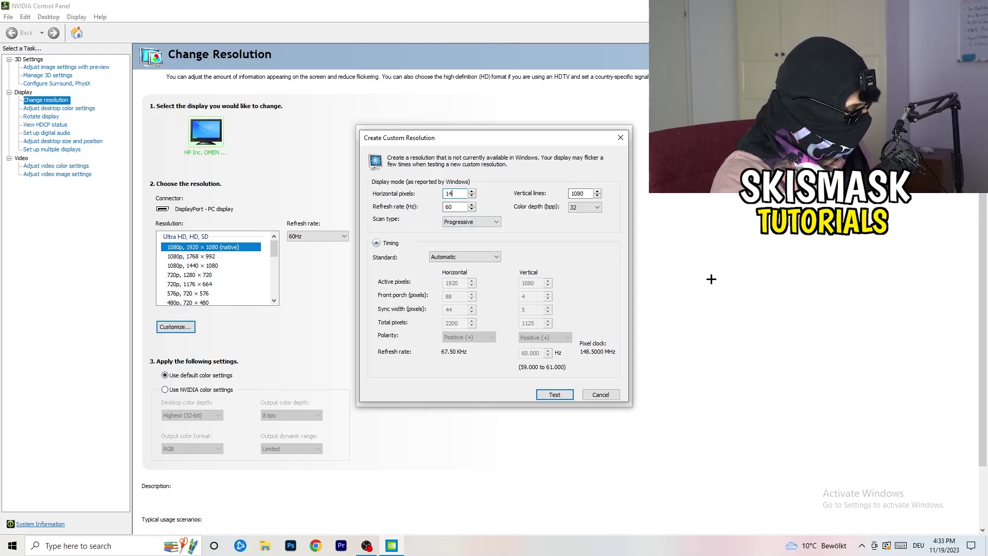
text(40)
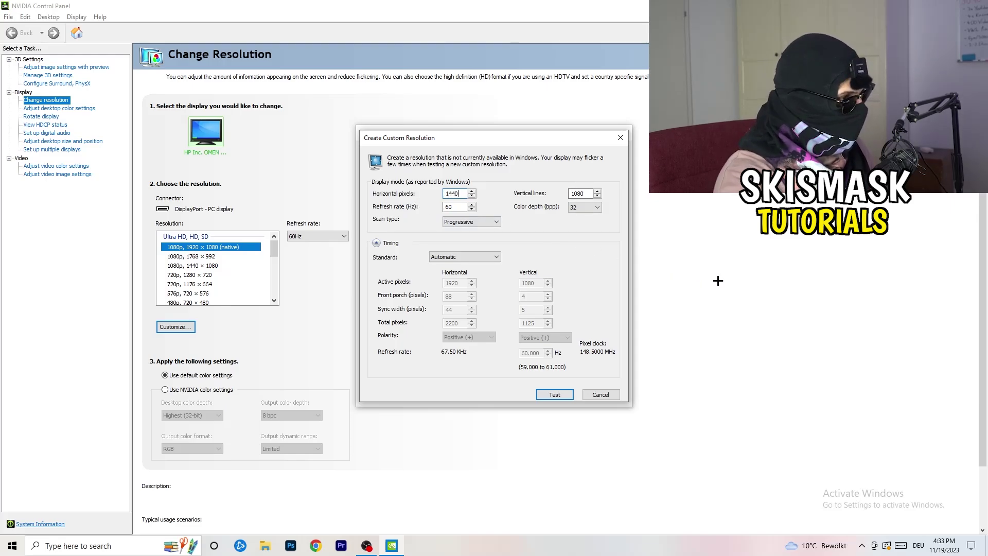
click(583, 196)
key(BackSpace)
key(BackSpace)
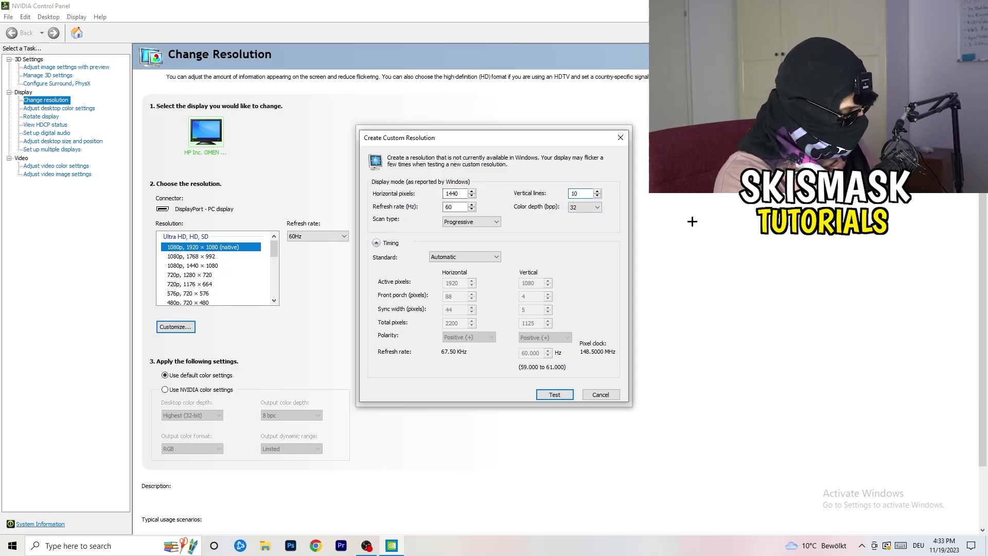
text(40)
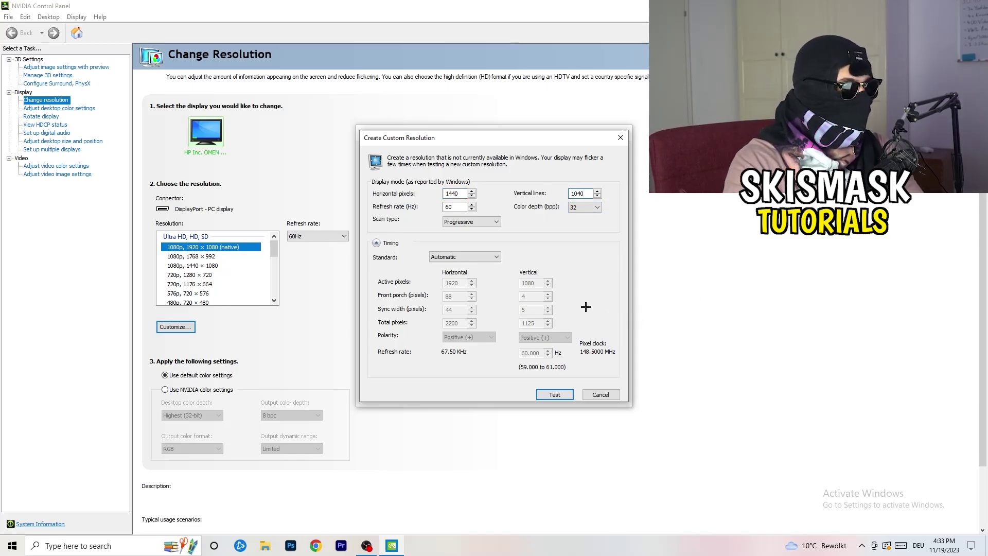
Keep Progressive scan type and set the timing standard to CVT reduced blank.
click(480, 222)
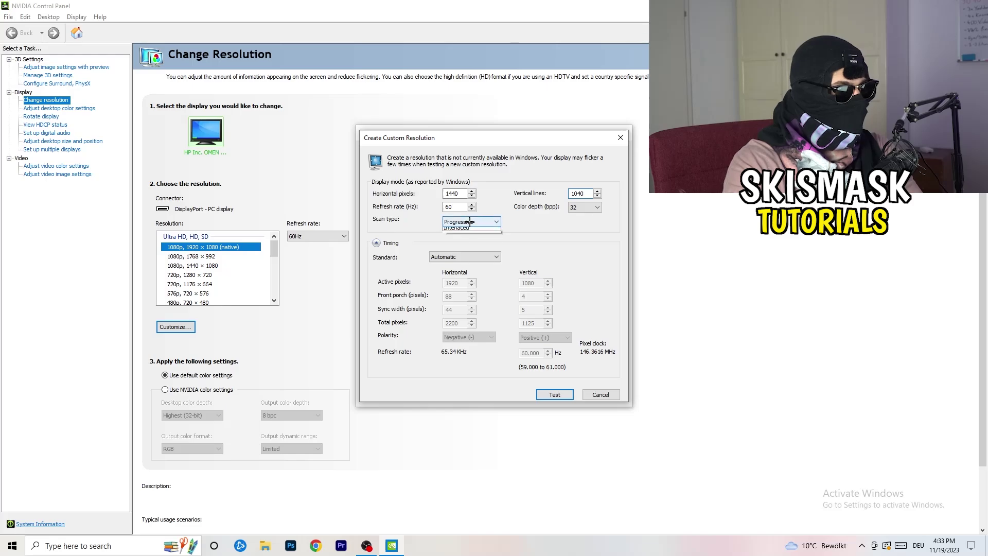
click(535, 221)
click(477, 256)
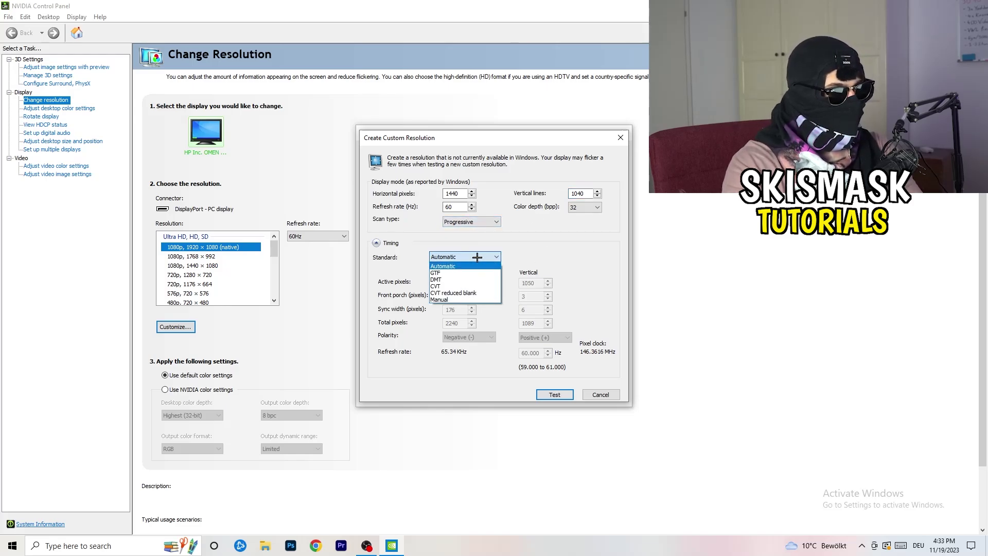
click(542, 264)
click(458, 257)
click(576, 256)
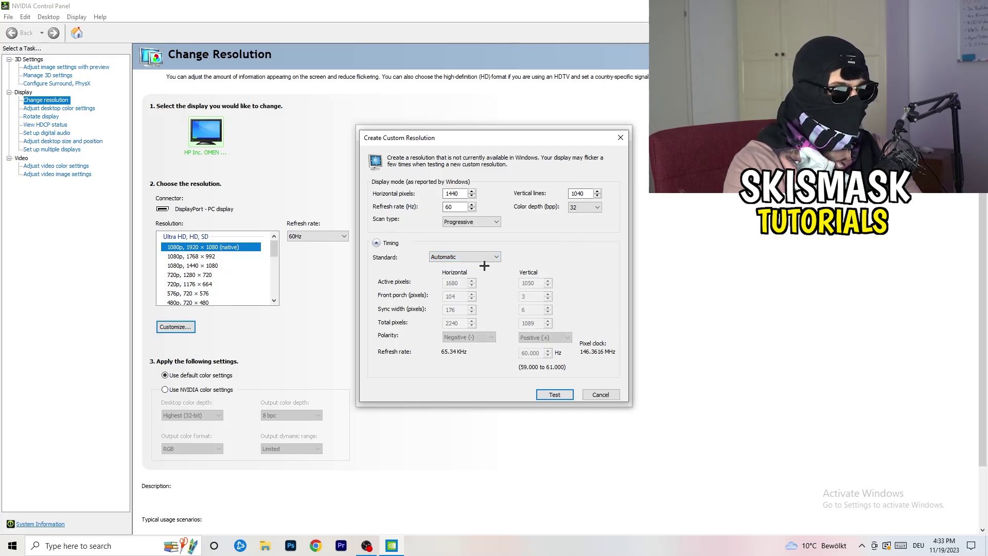
click(463, 256)
click(466, 281)
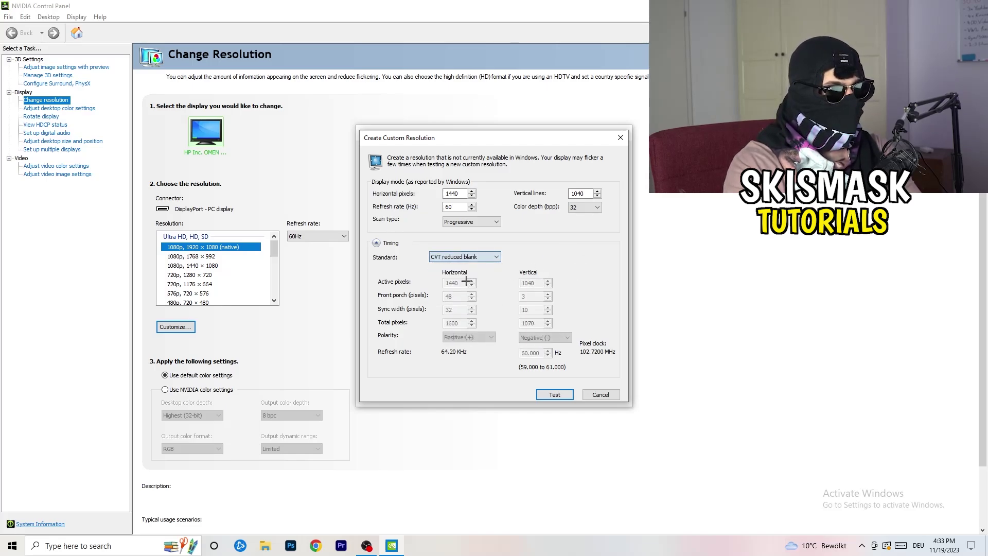
Close the custom resolution dialogs untested and exit NVIDIA Control Panel.
click(624, 135)
click(625, 133)
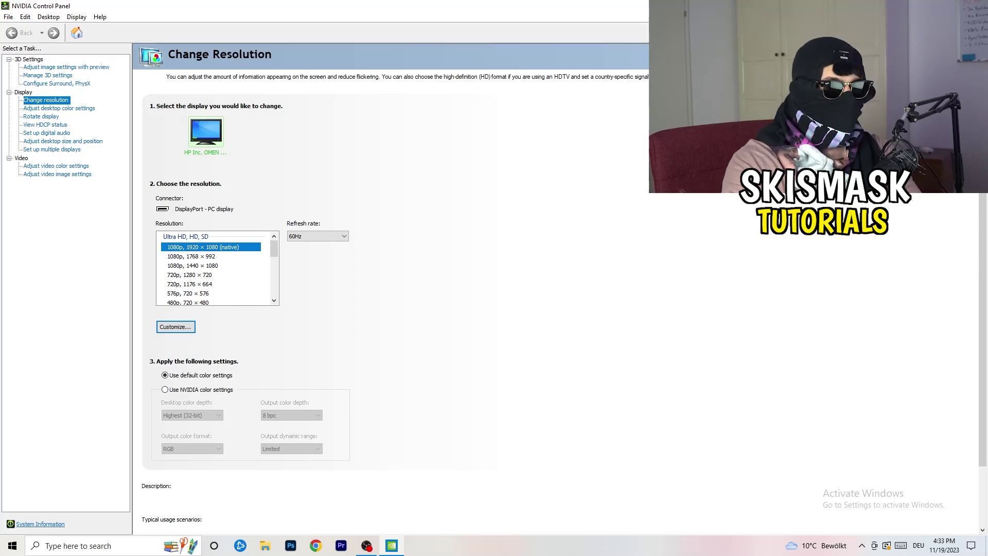
key(alt+F4)
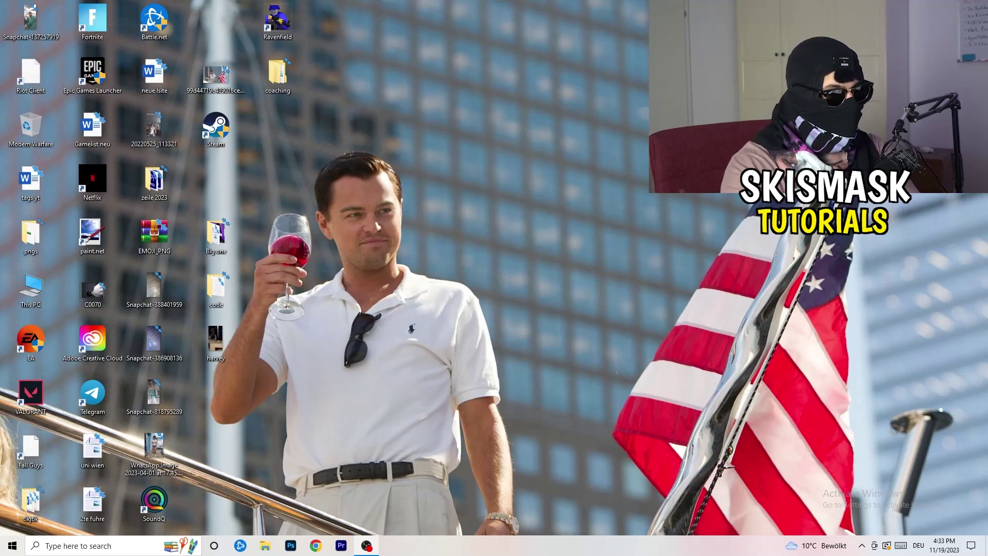
Open the System Display page in Windows Settings from the Start menu.
click(12, 546)
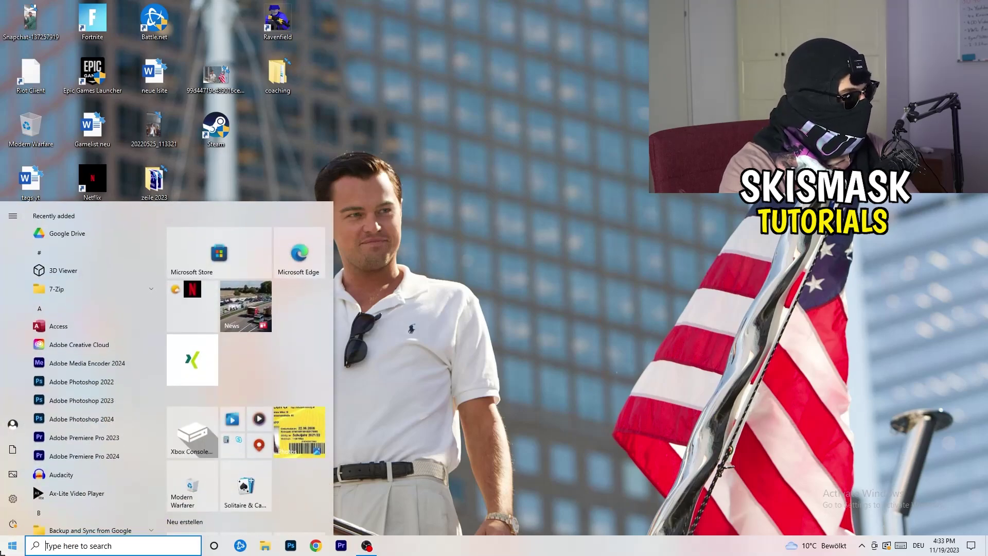
click(14, 498)
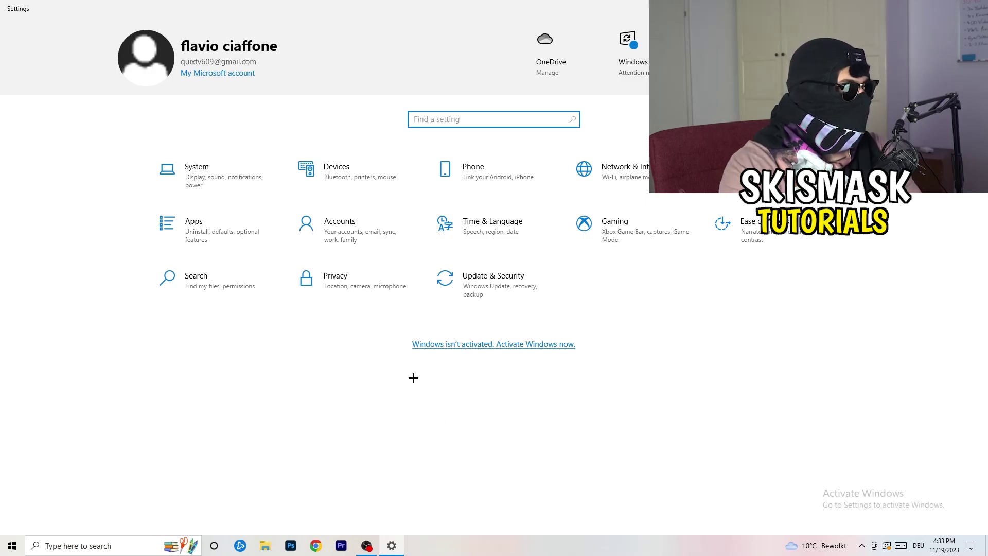
click(218, 187)
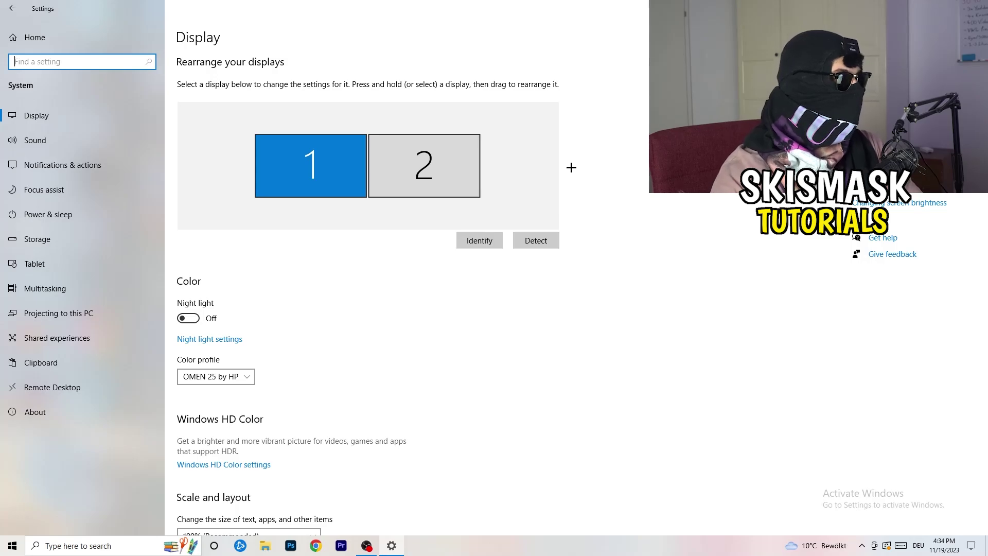
scroll(329, 255, down, 4)
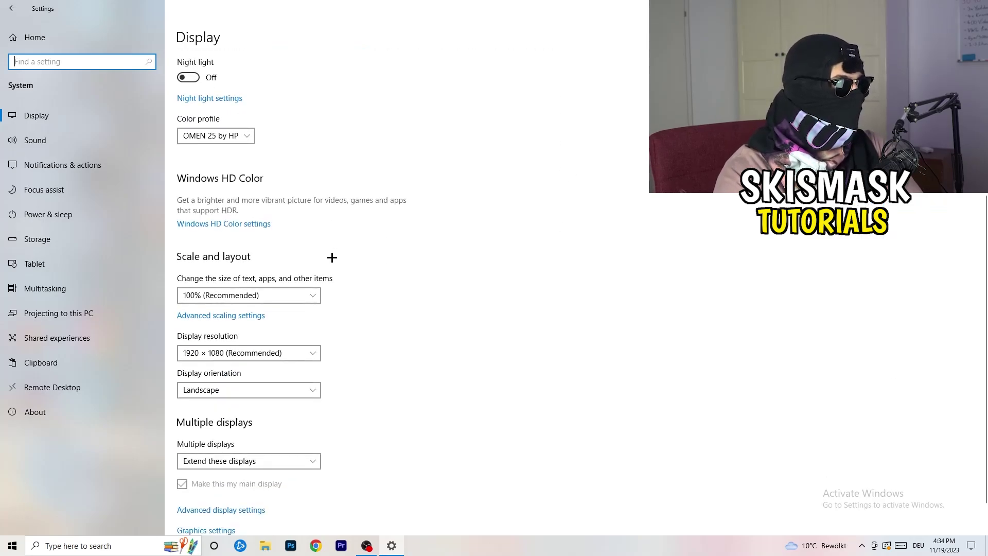
click(230, 137)
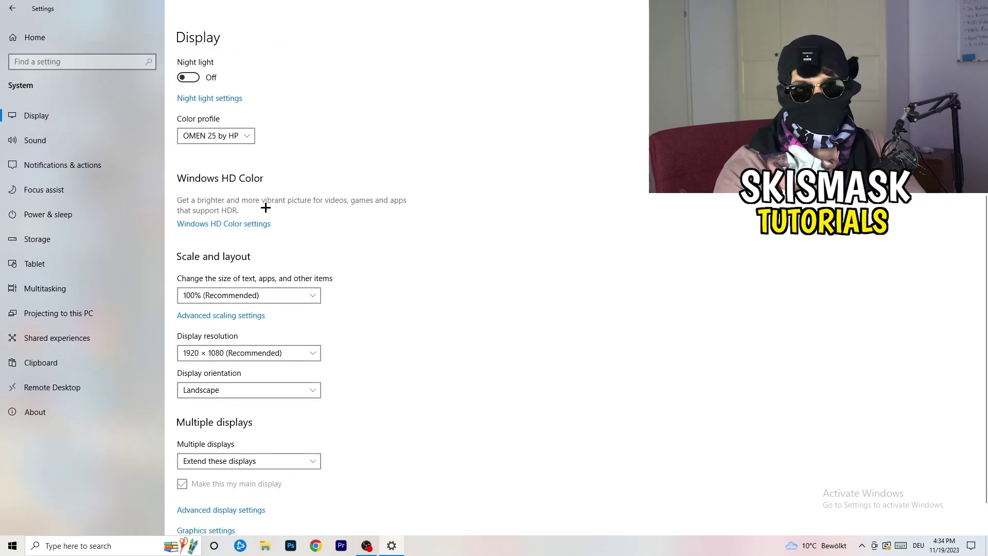
scroll(252, 214, down, 1)
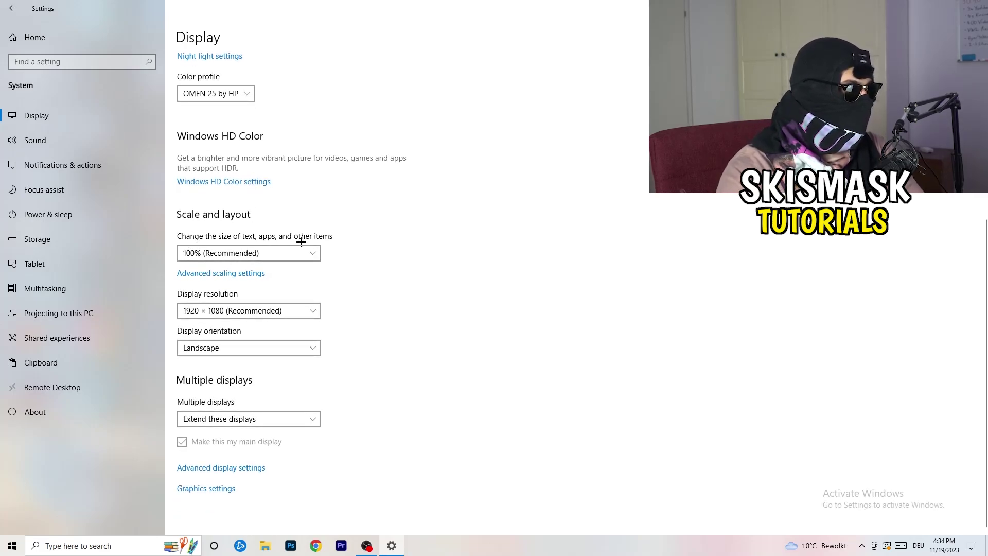
click(316, 251)
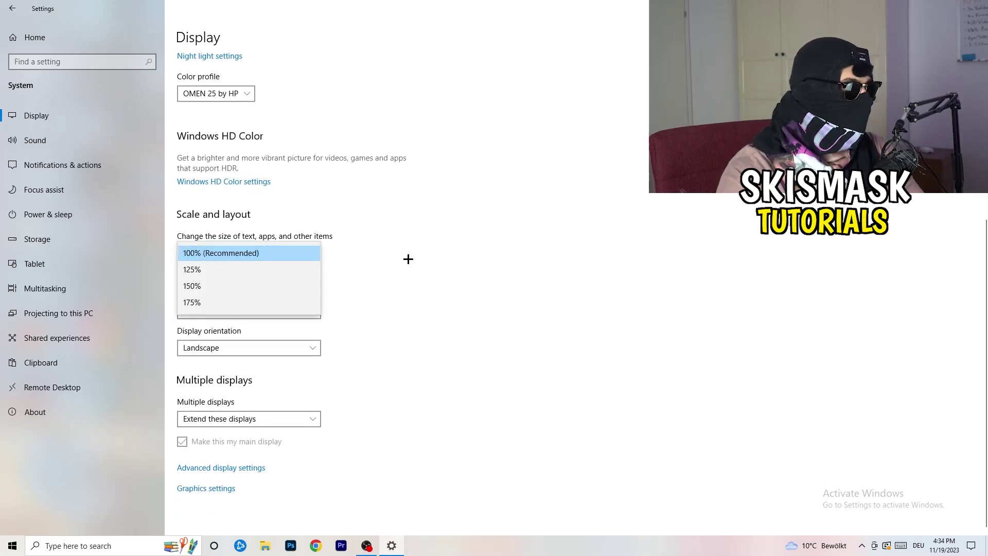
click(484, 242)
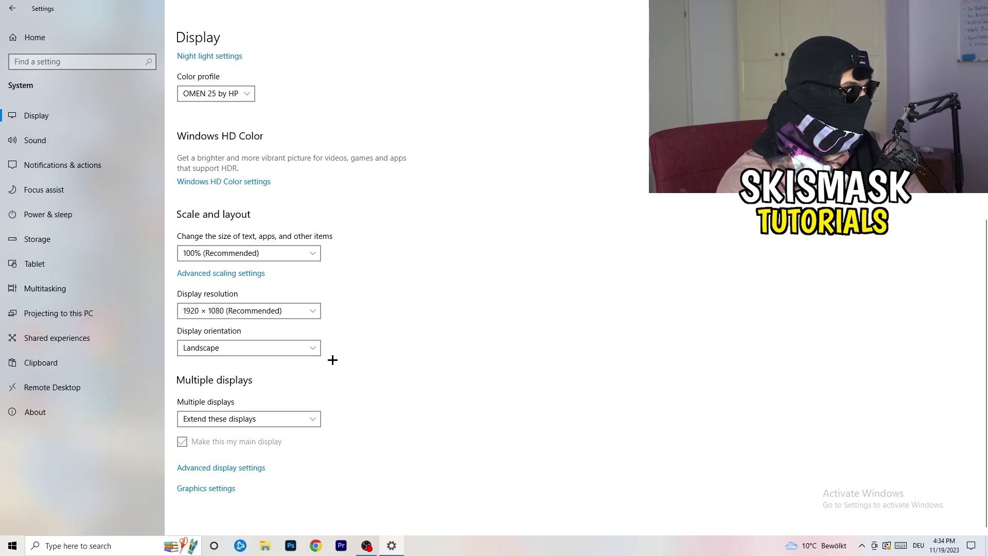
Go to Gaming settings, check Xbox Game Bar is off, then confirm Game Mode is on.
click(12, 8)
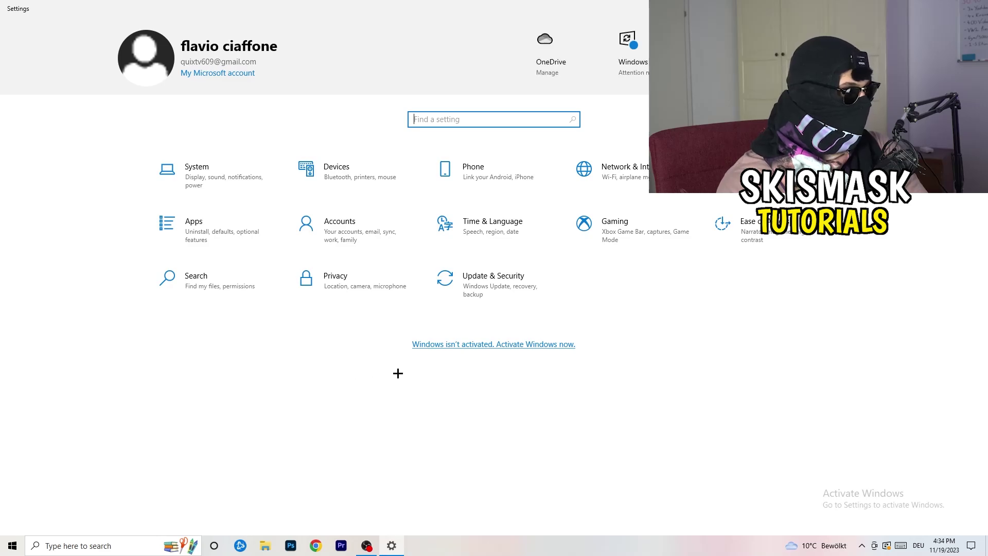
click(648, 246)
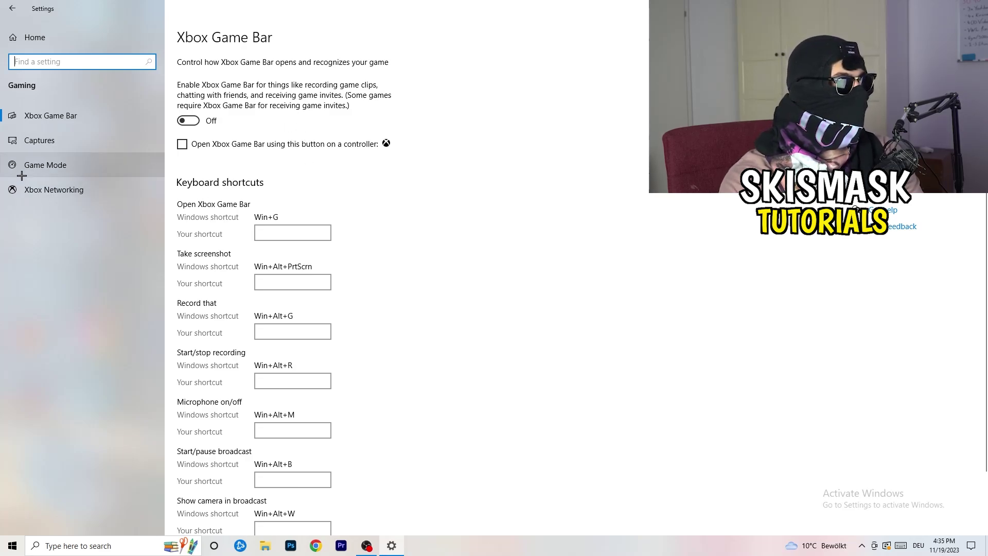
click(88, 163)
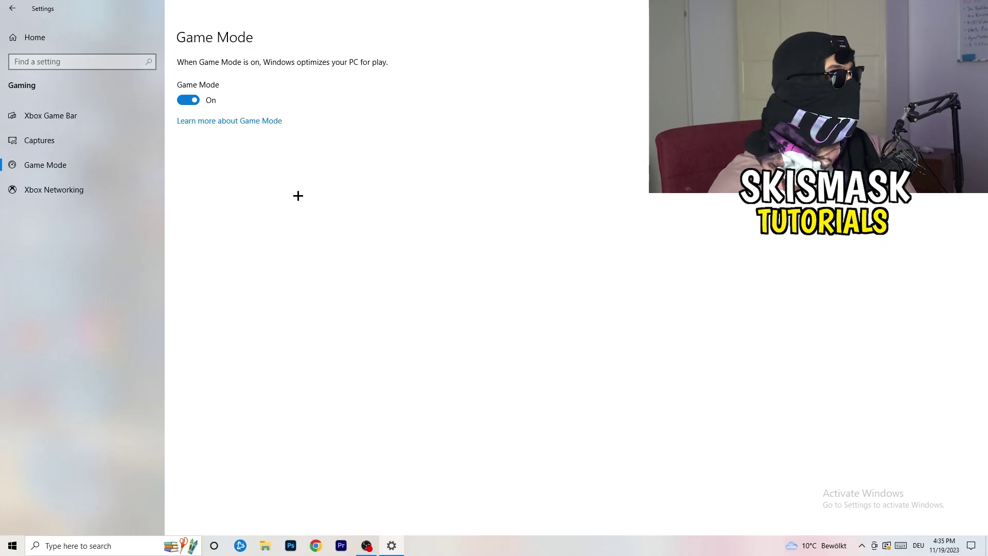
Set the Steam shortcut to Windows 8 compatibility mode and run as administrator.
key(alt+F4)
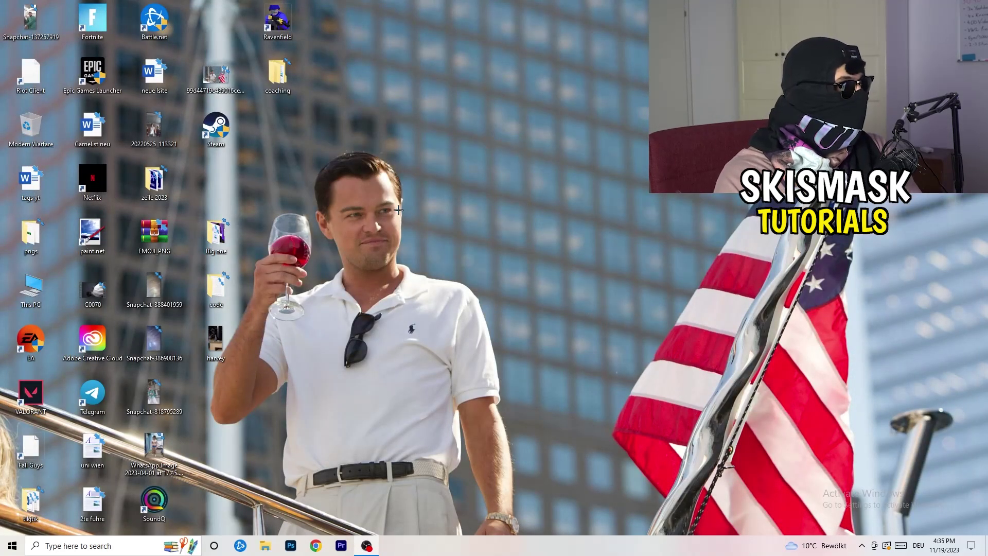
drag(216, 135, 523, 209)
right_click(529, 179)
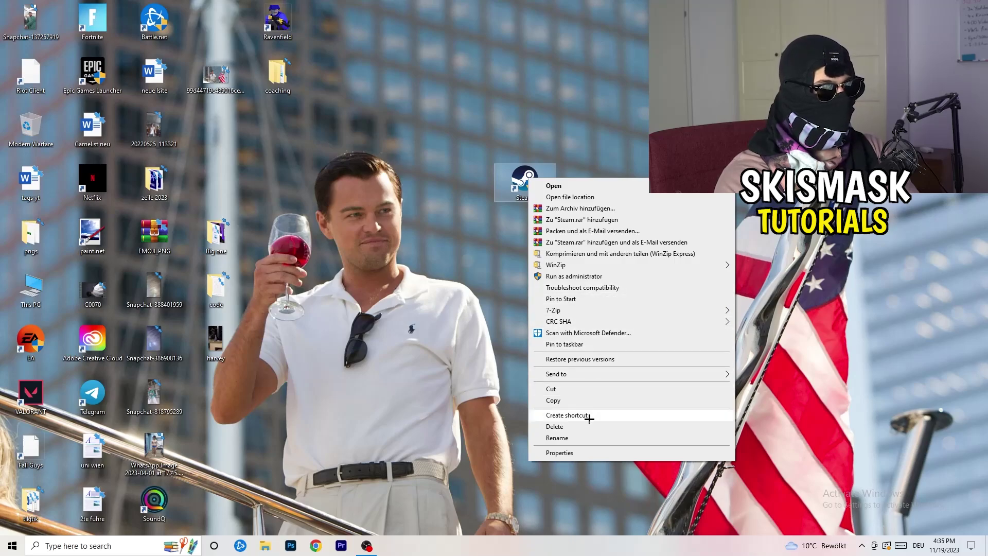
click(594, 452)
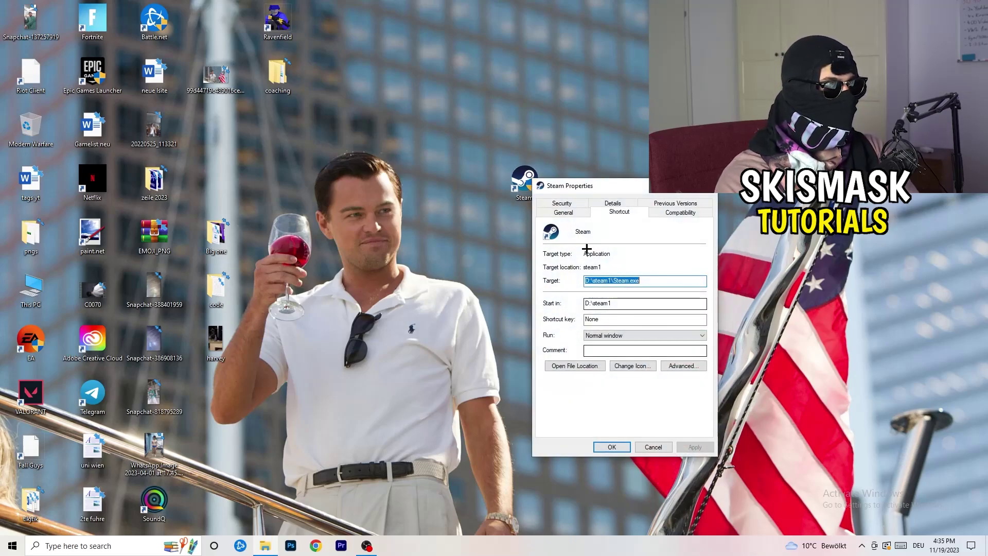
drag(580, 185, 423, 97)
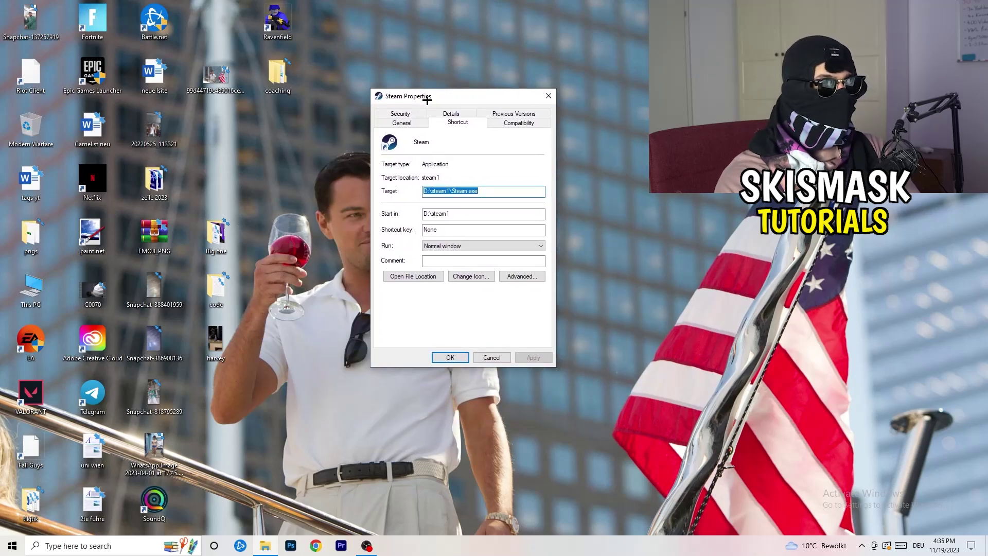
click(530, 124)
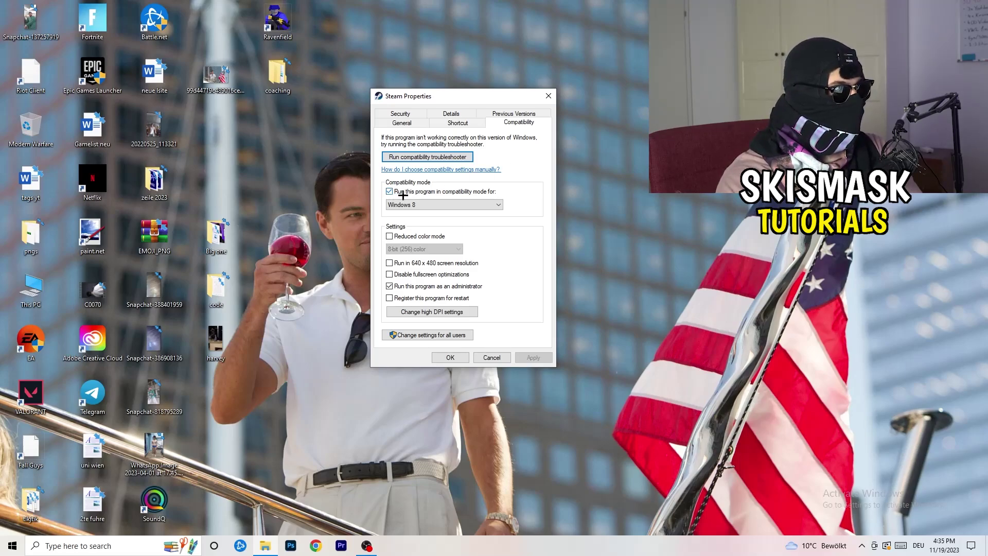
click(466, 202)
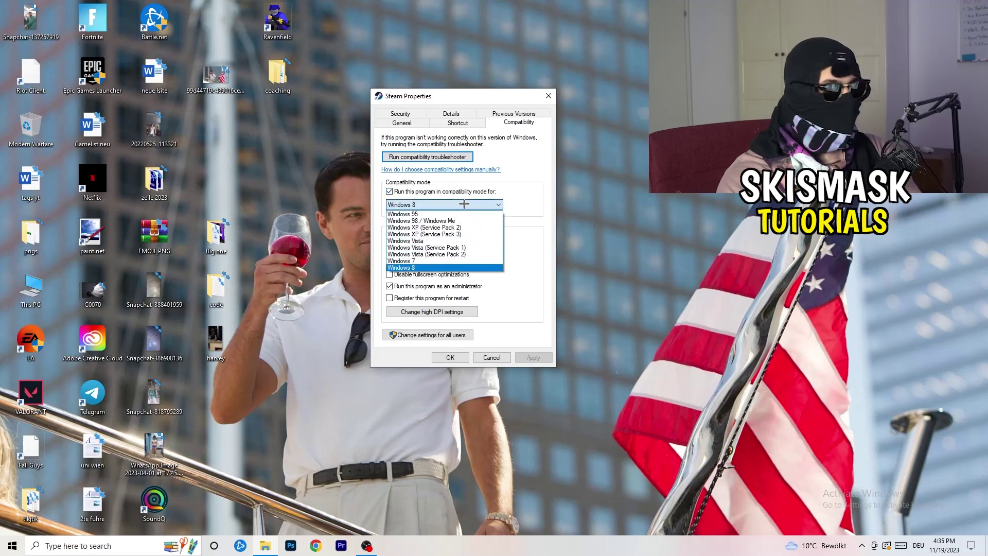
click(549, 196)
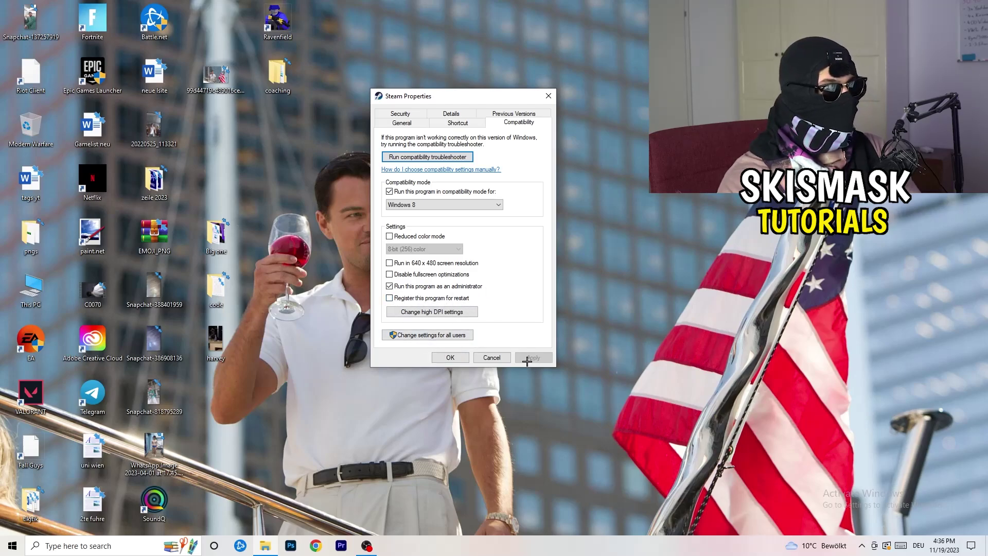
click(450, 357)
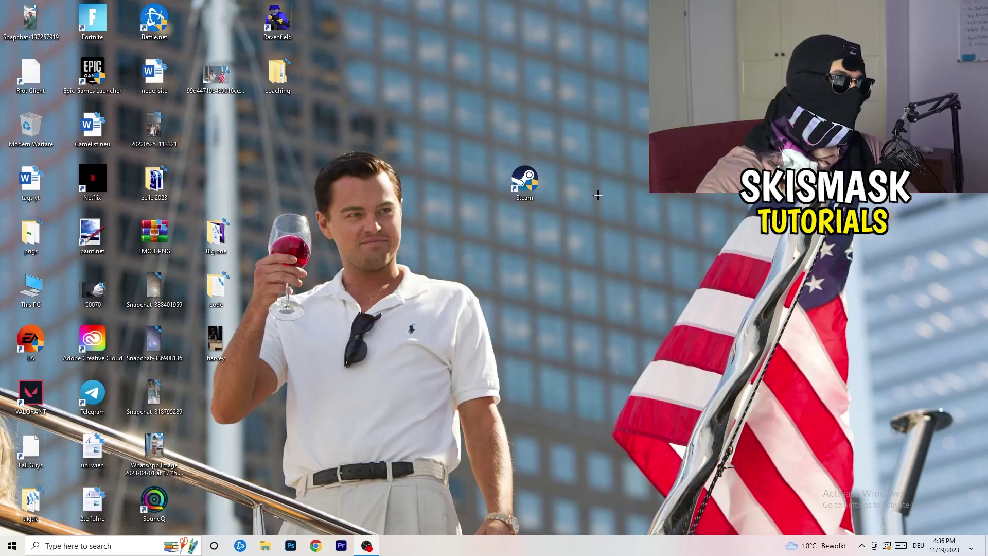
Recheck Steam's Windows 8 and administrator compatibility settings, then return its icon to the desktop column.
drag(537, 192, 475, 192)
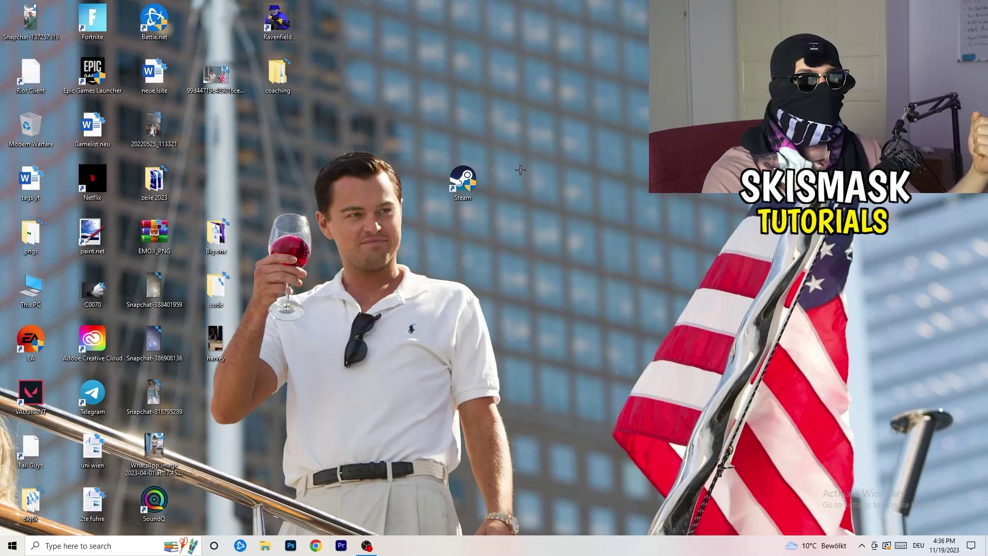
drag(473, 181, 356, 175)
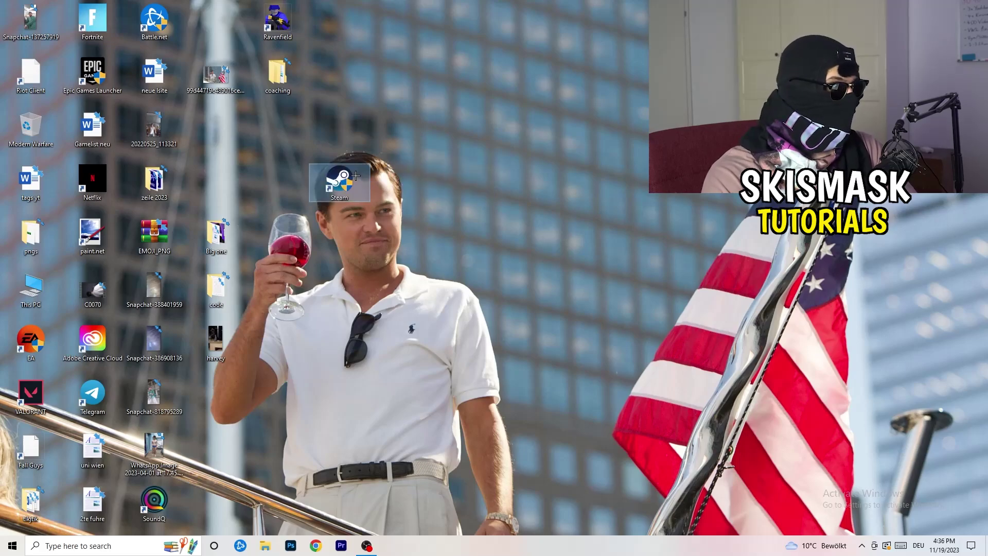
right_click(340, 178)
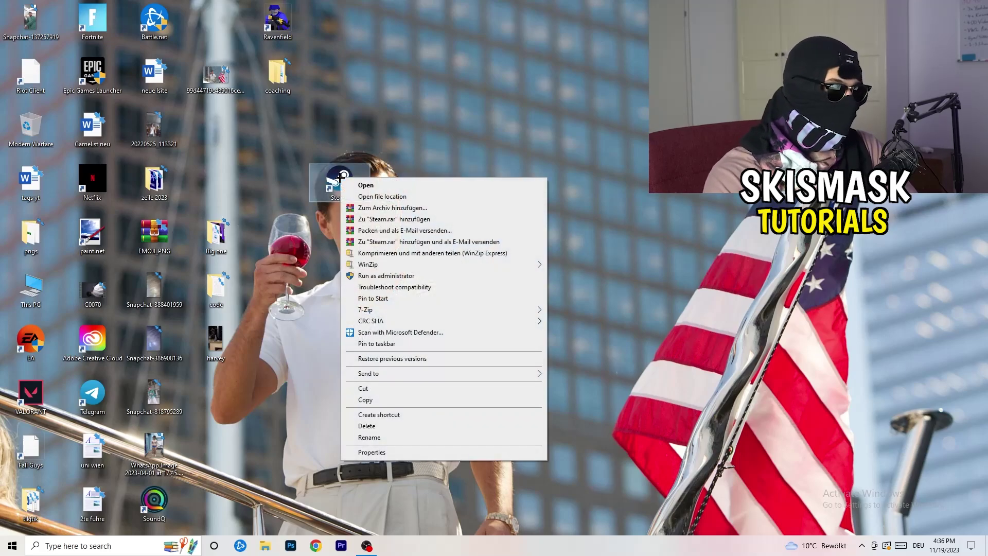
click(373, 452)
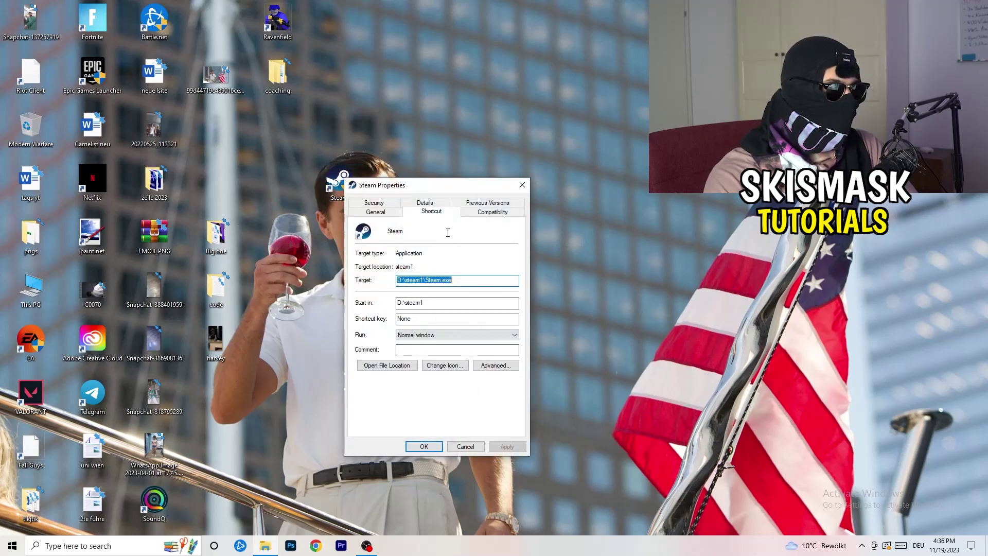
click(488, 211)
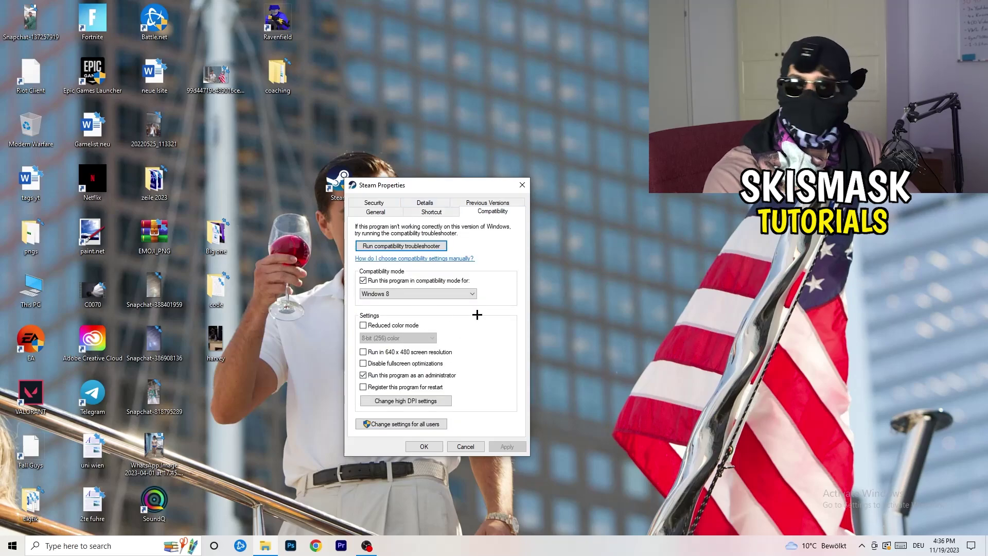
click(522, 185)
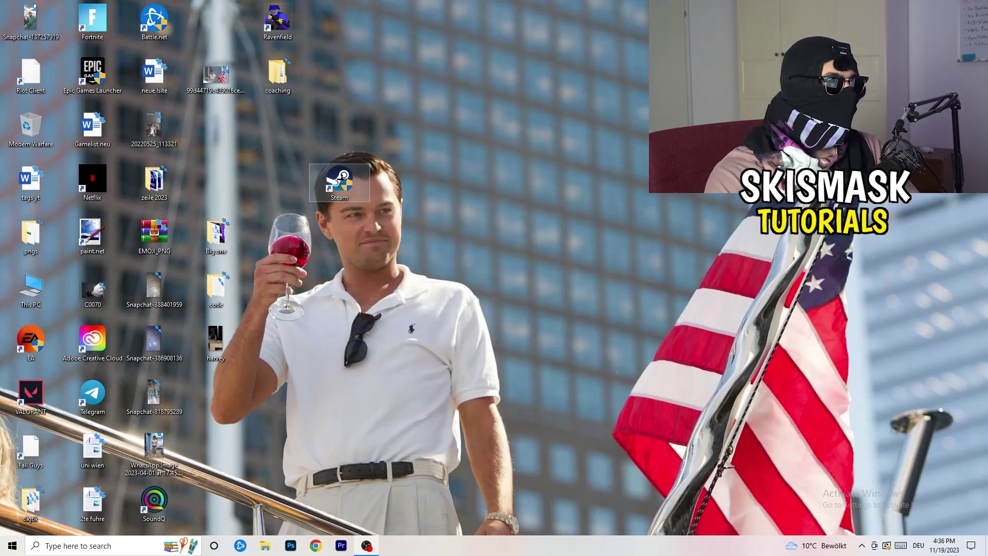
drag(216, 126, 216, 125)
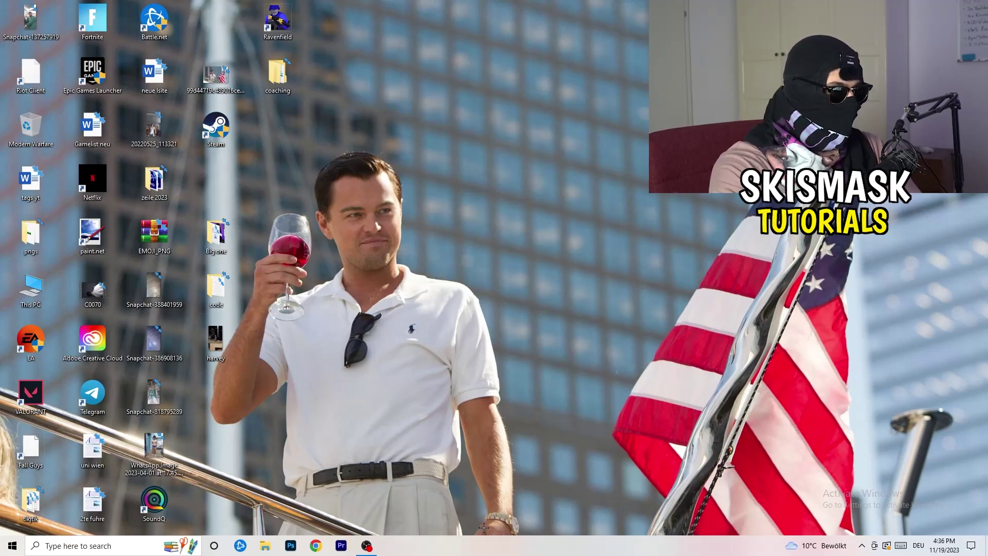
drag(486, 544, 565, 551)
Launch Task Manager from the taskbar, maximize it, and show the Details process list.
right_click(526, 547)
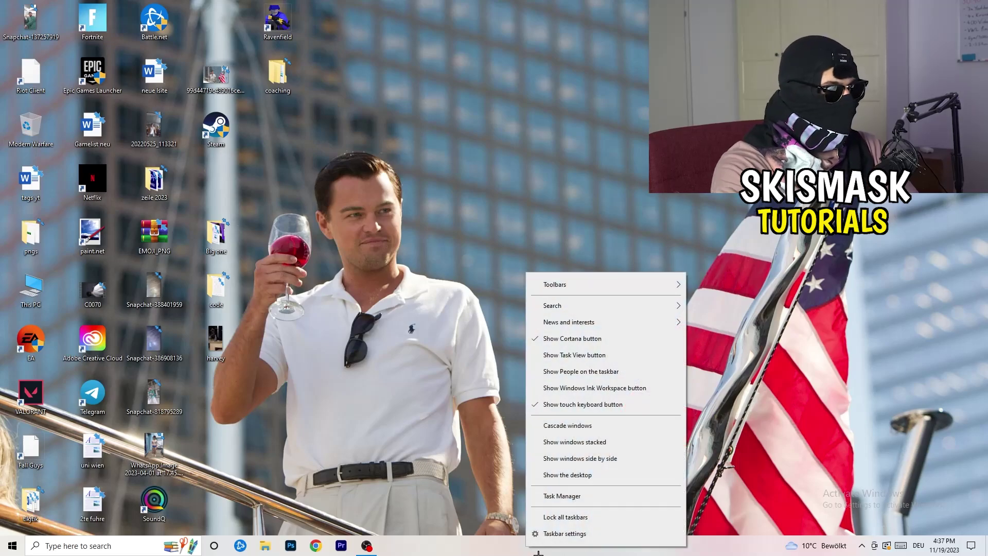
click(571, 516)
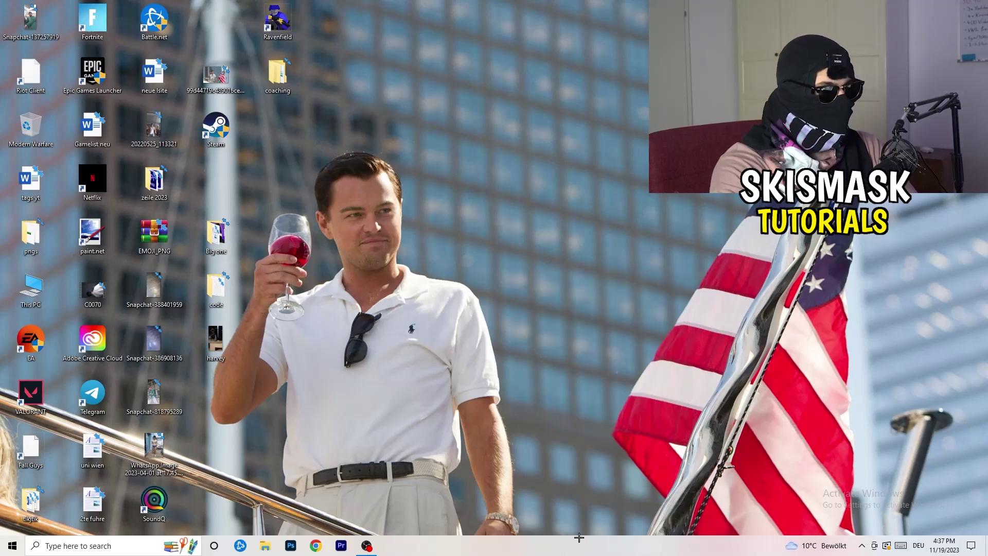
click(575, 23)
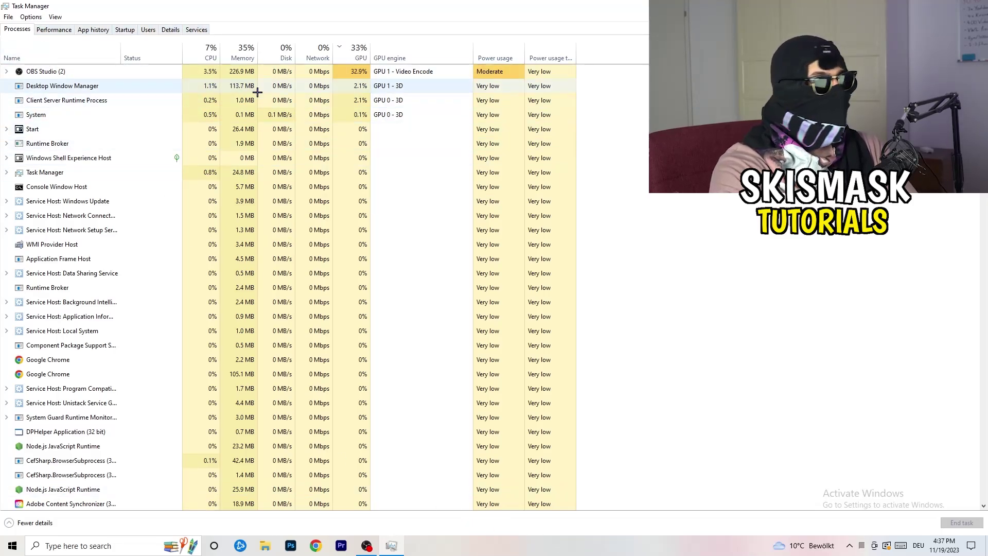
click(172, 30)
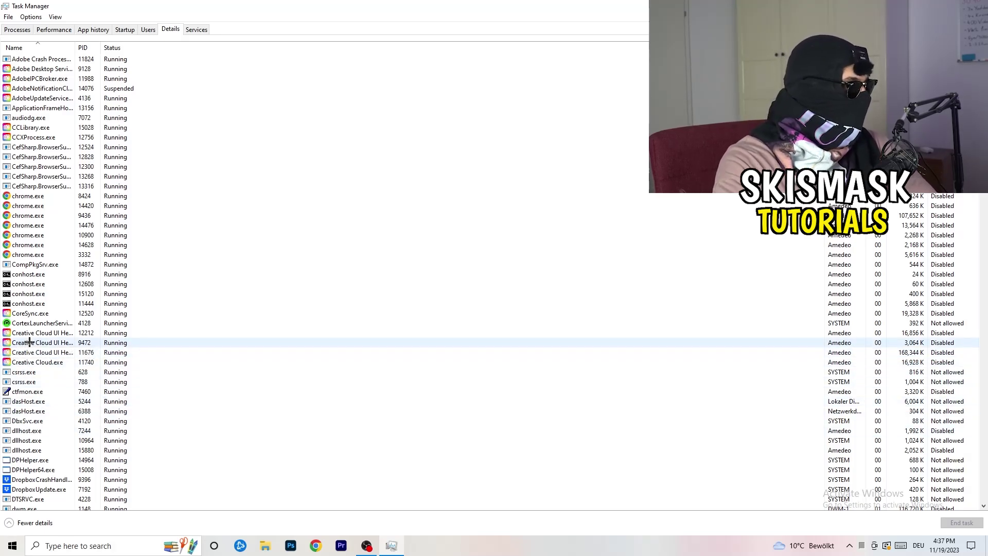
View the Set priority levels for the Creative Cloud helper process, then dismiss the menu.
right_click(30, 342)
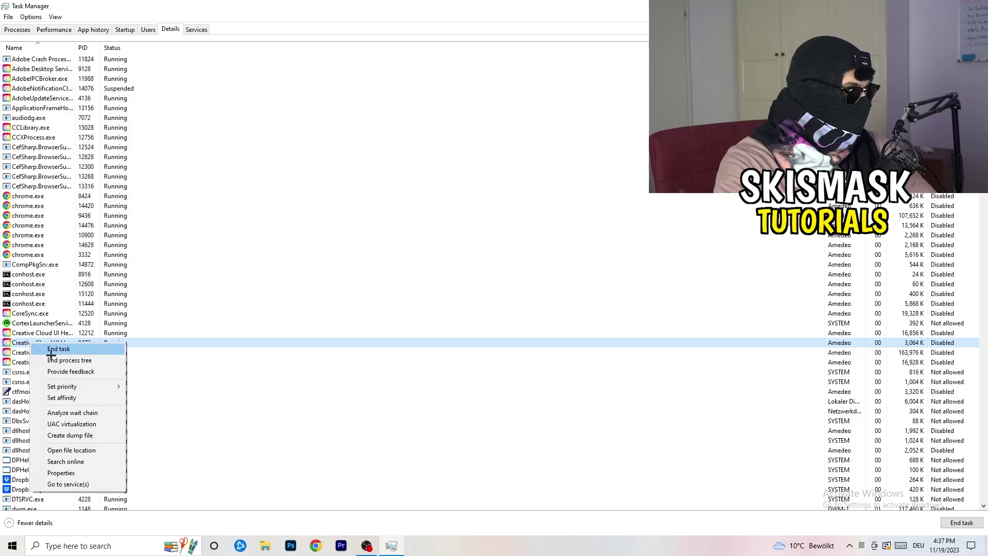
mouse_move(64, 390)
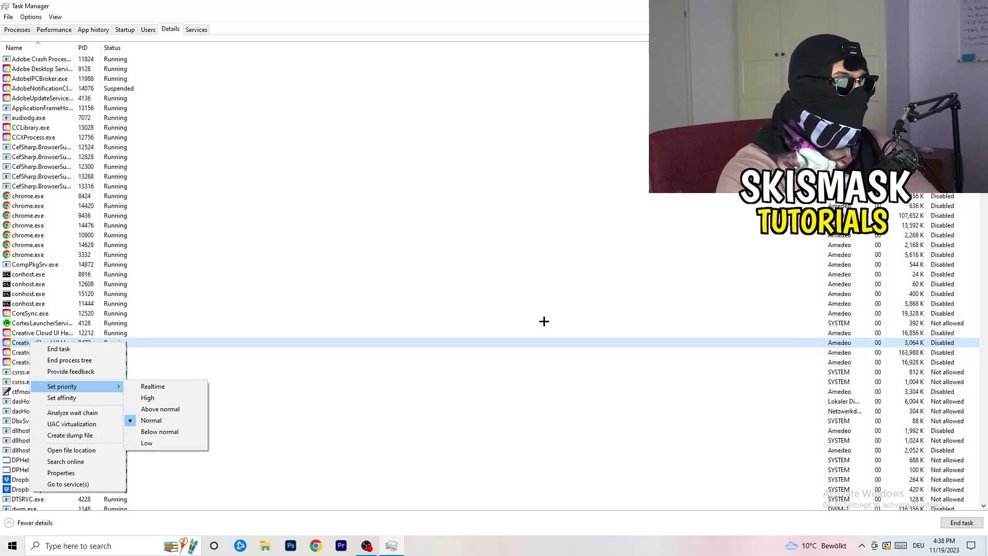
key(Escape)
key(alt+F4)
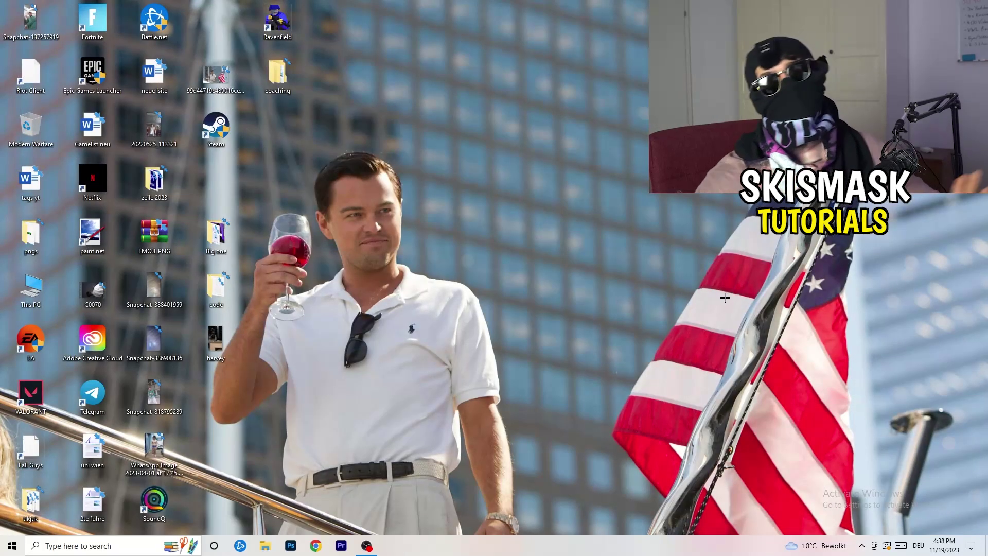